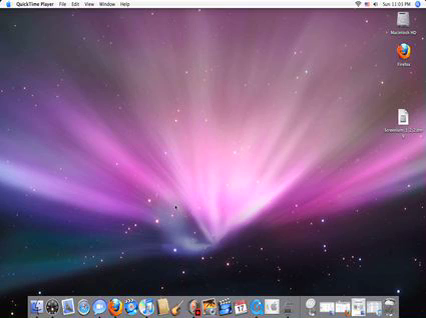
Step: Quit QuickTime Player and hide iTunes
{"action": "left_click", "coordinate": [37, 4]}
{"action": "left_click", "coordinate": [50, 100]}
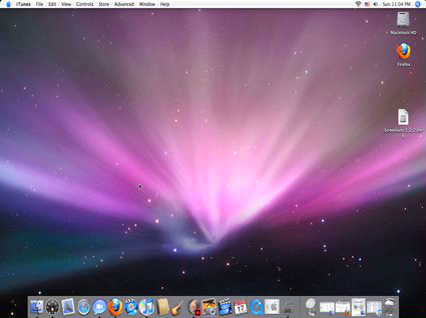
{"action": "left_click", "coordinate": [21, 4]}
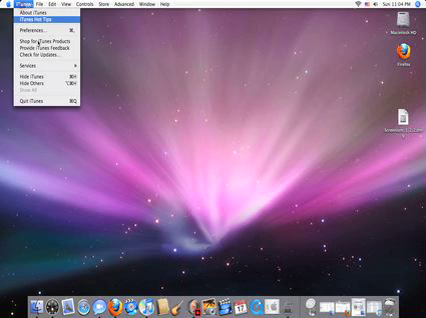
{"action": "left_click", "coordinate": [36, 100]}
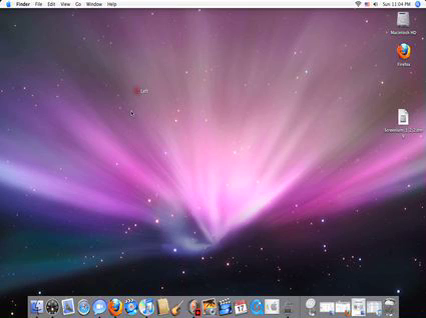
Step: Hide all other applications and bring up the iTunes music library from the Dock
{"action": "left_click", "coordinate": [21, 4]}
{"action": "left_click", "coordinate": [40, 69]}
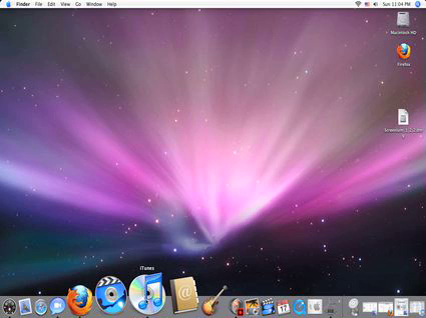
{"action": "left_click", "coordinate": [148, 292]}
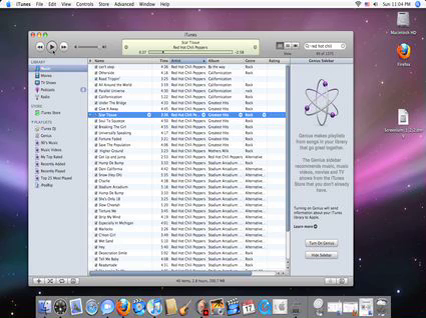
Step: Play Scar Tissue and put the iTunes library window away
{"action": "key", "text": "space"}
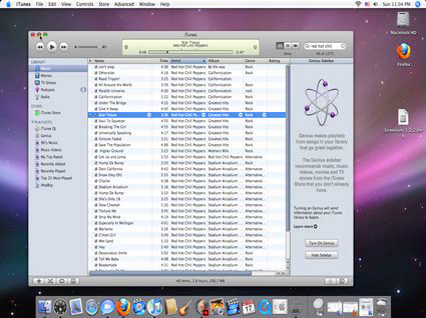
{"action": "left_click", "coordinate": [37, 41]}
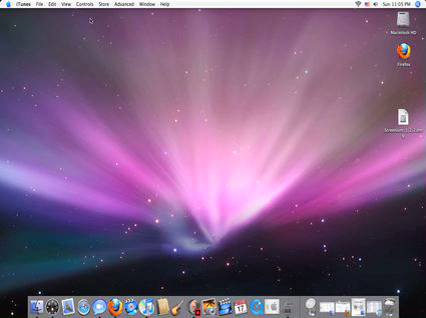
Step: Quit iTunes from its application menu
{"action": "left_click", "coordinate": [24, 4]}
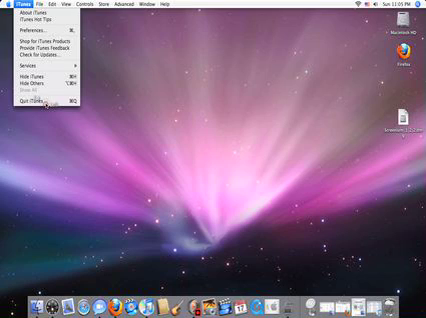
{"action": "left_click", "coordinate": [33, 100]}
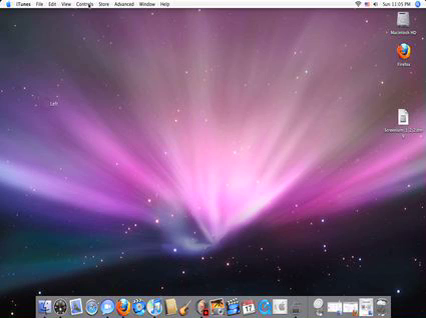
{"action": "left_click", "coordinate": [24, 4]}
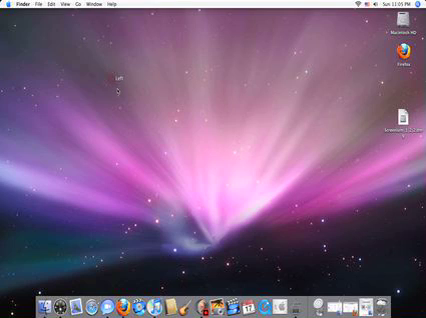
Step: Switch to Screenium, browse its capture and help menus, then return to the desktop
{"action": "left_click", "coordinate": [196, 295]}
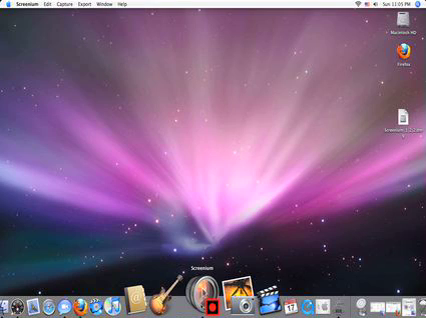
{"action": "left_click", "coordinate": [47, 4]}
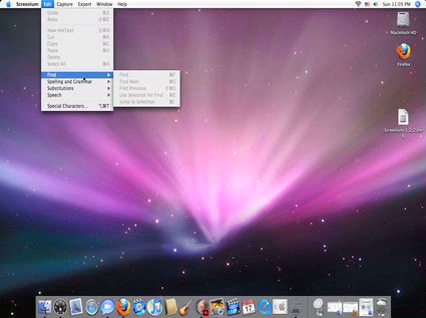
{"action": "mouse_move", "coordinate": [122, 4]}
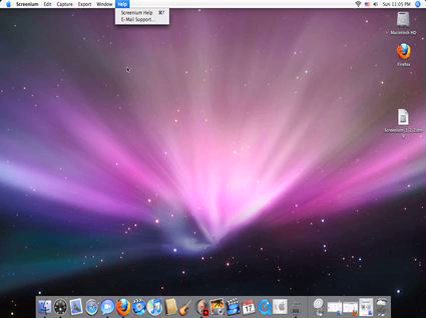
{"action": "left_click", "coordinate": [148, 140]}
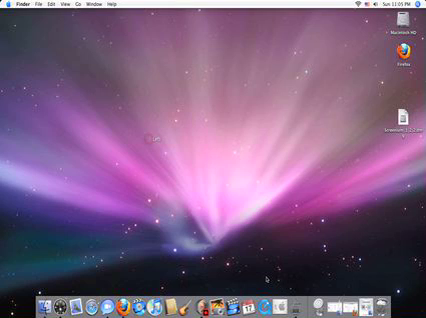
Step: Restore the minimized Apple Downloads page and show the address bar's history suggestions
{"action": "left_click", "coordinate": [318, 300]}
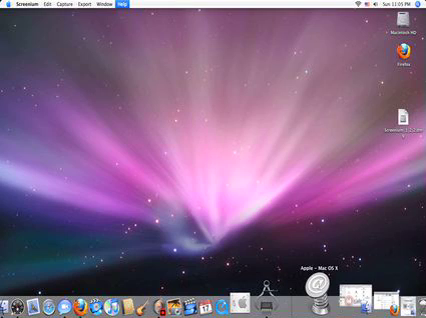
{"action": "left_click", "coordinate": [318, 290]}
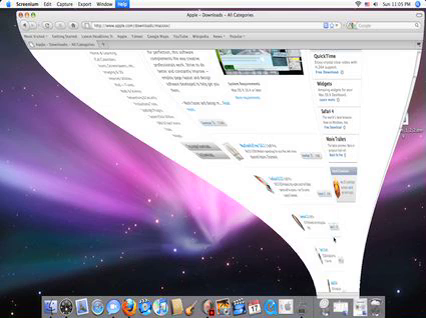
{"action": "scroll", "coordinate": [272, 228], "scroll_direction": "up", "scroll_amount": 3}
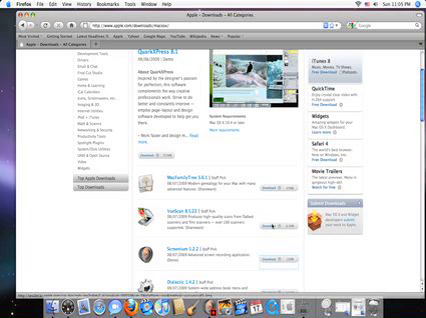
{"action": "scroll", "coordinate": [258, 188], "scroll_direction": "up", "scroll_amount": 1}
{"action": "scroll", "coordinate": [258, 188], "scroll_direction": "up", "scroll_amount": 1}
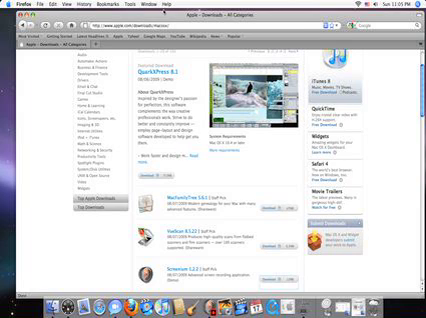
{"action": "scroll", "coordinate": [144, 97], "scroll_direction": "up", "scroll_amount": 5}
{"action": "left_click_drag", "start_coordinate": [185, 14], "coordinate": [177, 8]}
{"action": "scroll", "coordinate": [150, 60], "scroll_direction": "up", "scroll_amount": 2}
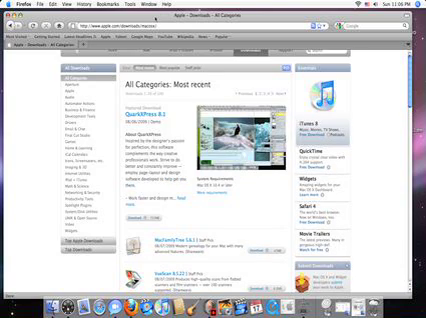
{"action": "left_click", "coordinate": [157, 24]}
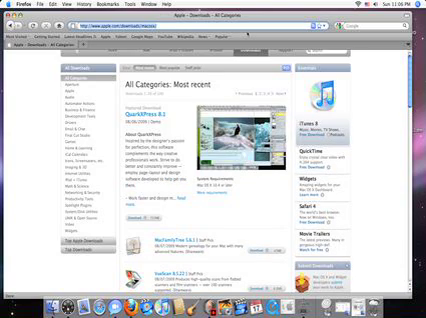
{"action": "left_click", "coordinate": [316, 25]}
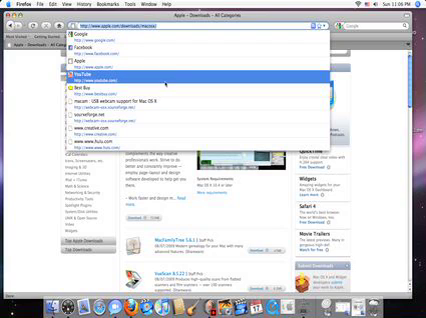
Step: Pick YouTube from the address bar suggestions to load youtube.com
{"action": "left_click", "coordinate": [166, 79]}
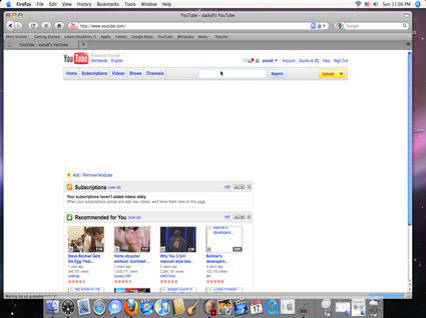
{"action": "type", "text": "sal"}
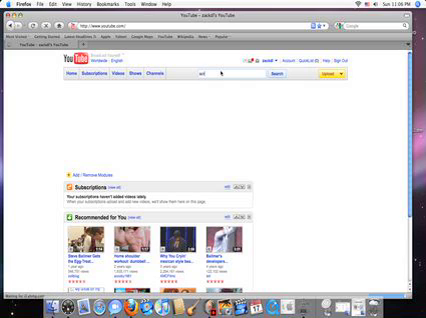
{"action": "type", "text": "addri"}
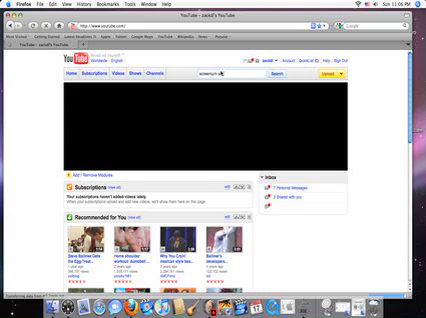
Step: Fix the typo and submit a YouTube search for 'screenium registration key'
{"action": "key", "text": "BackSpace"}
{"action": "key", "text": "BackSpace"}
{"action": "key", "text": "BackSpace"}
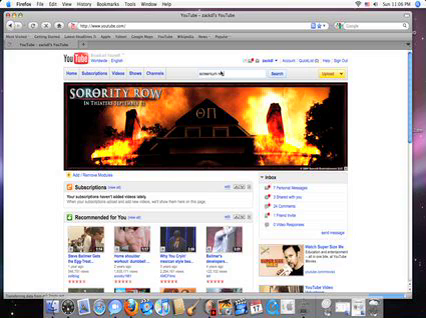
{"action": "type", "text": "igital"}
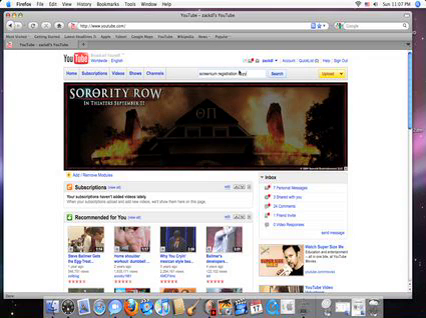
{"action": "type", "text": "y"}
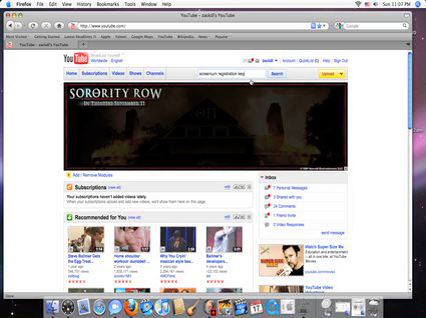
{"action": "left_click", "coordinate": [277, 75]}
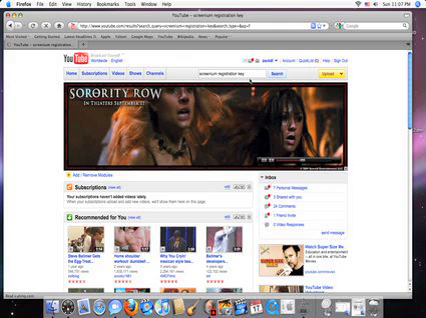
Step: Bring up the search results and open the 'Screenium Registration Code' video
{"action": "left_click", "coordinate": [277, 74]}
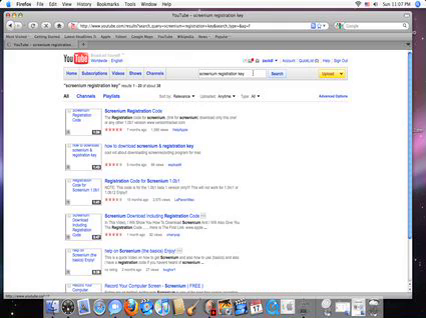
{"action": "left_click", "coordinate": [140, 112]}
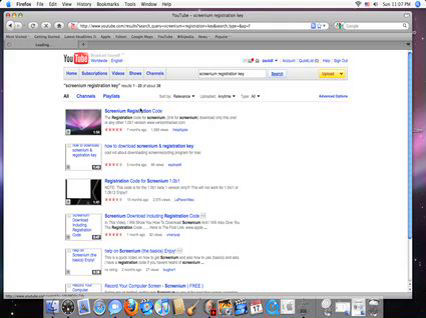